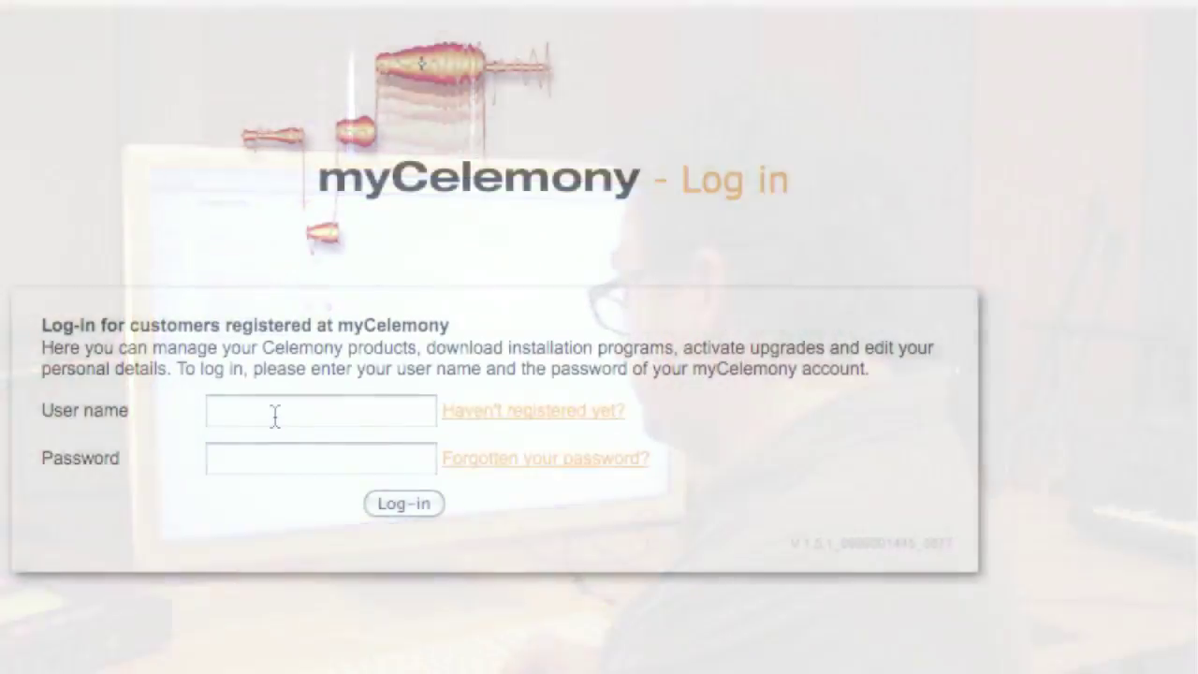
Step: Log in to myCelemony with the account user name and password, then join the Melodyne editor beta
left_click(276, 417)
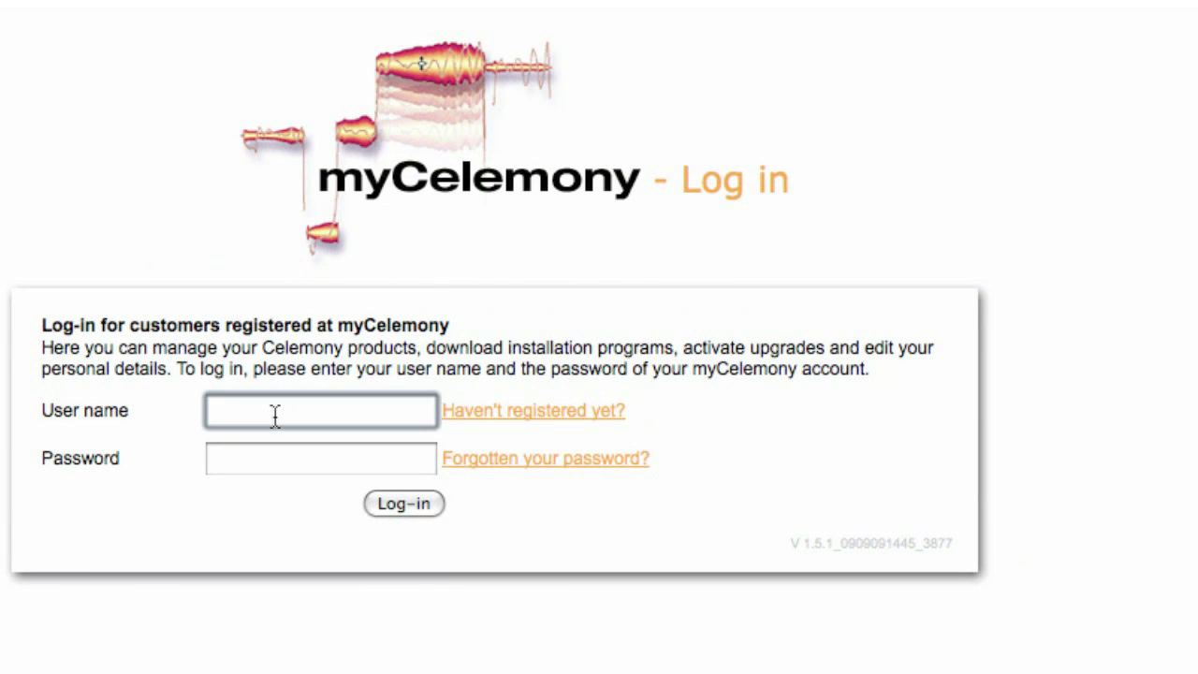
key("Tab")
type("••••••••••")
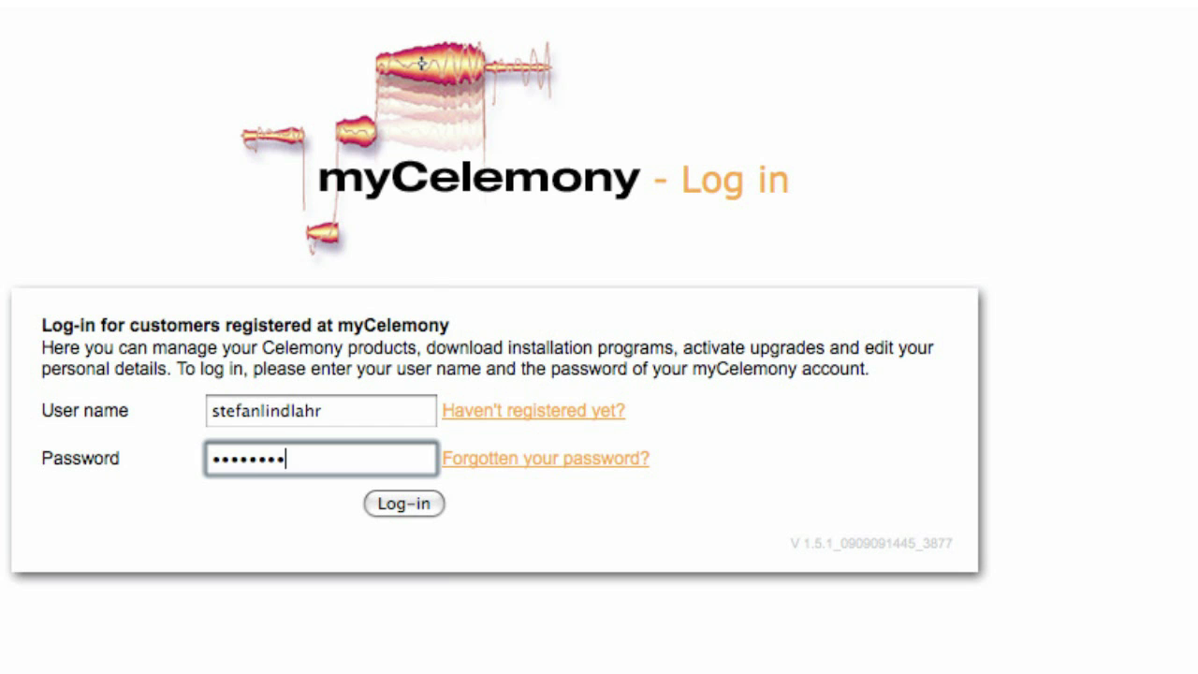
key("Return")
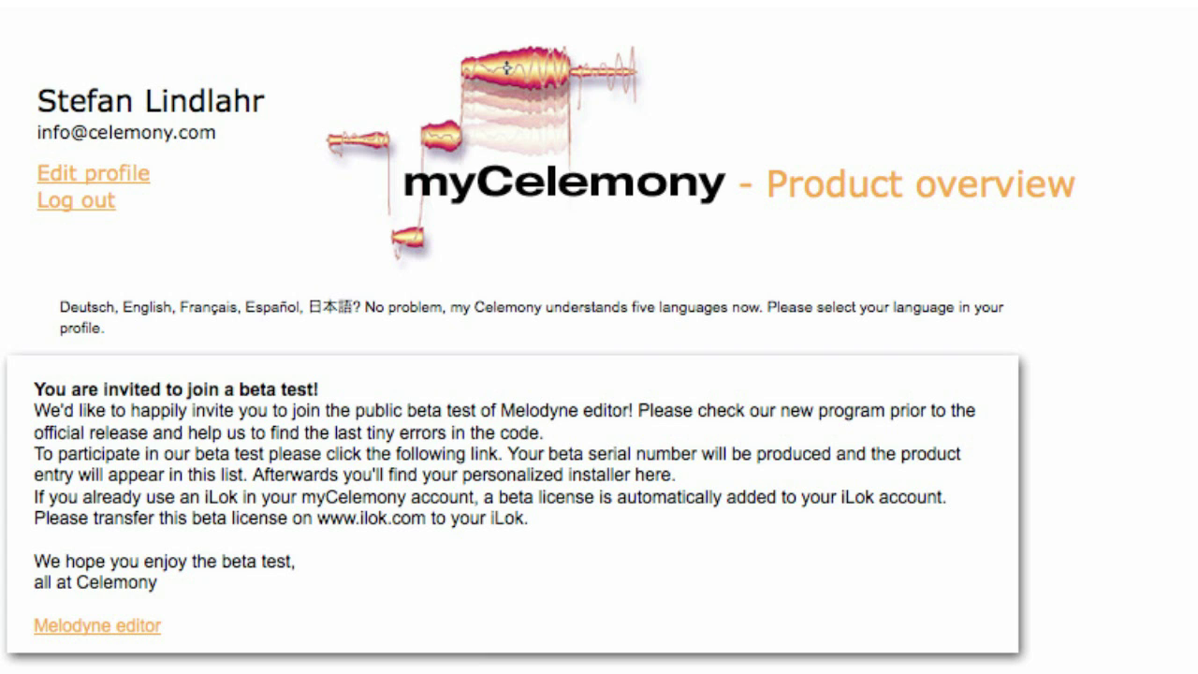
left_click(91, 636)
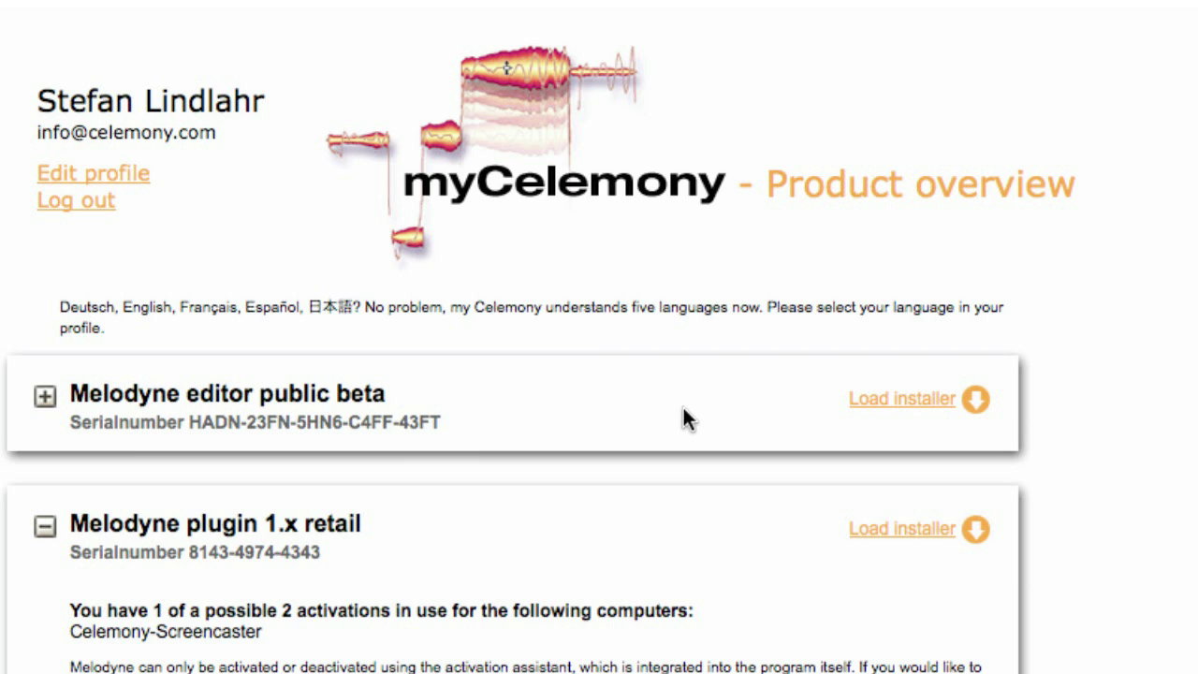
Step: Load the editor beta installer, accept the beta-tester license, and download it from the Beta Download Overview
left_click(875, 405)
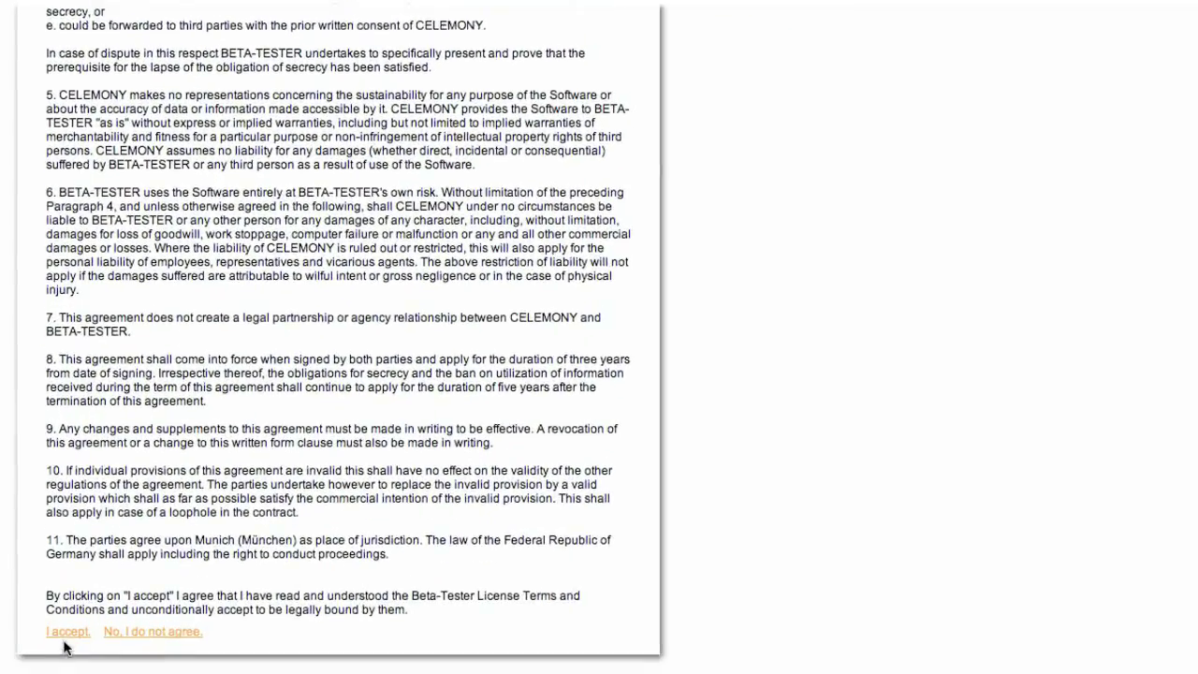
left_click(69, 595)
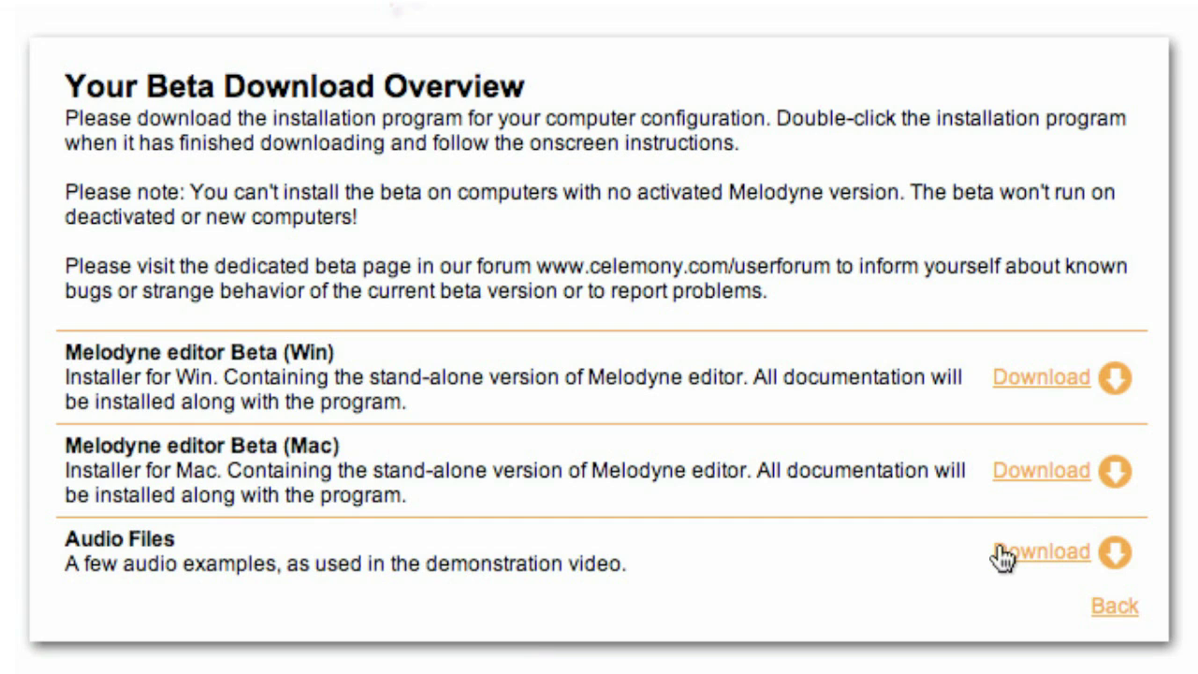
left_click(1010, 373)
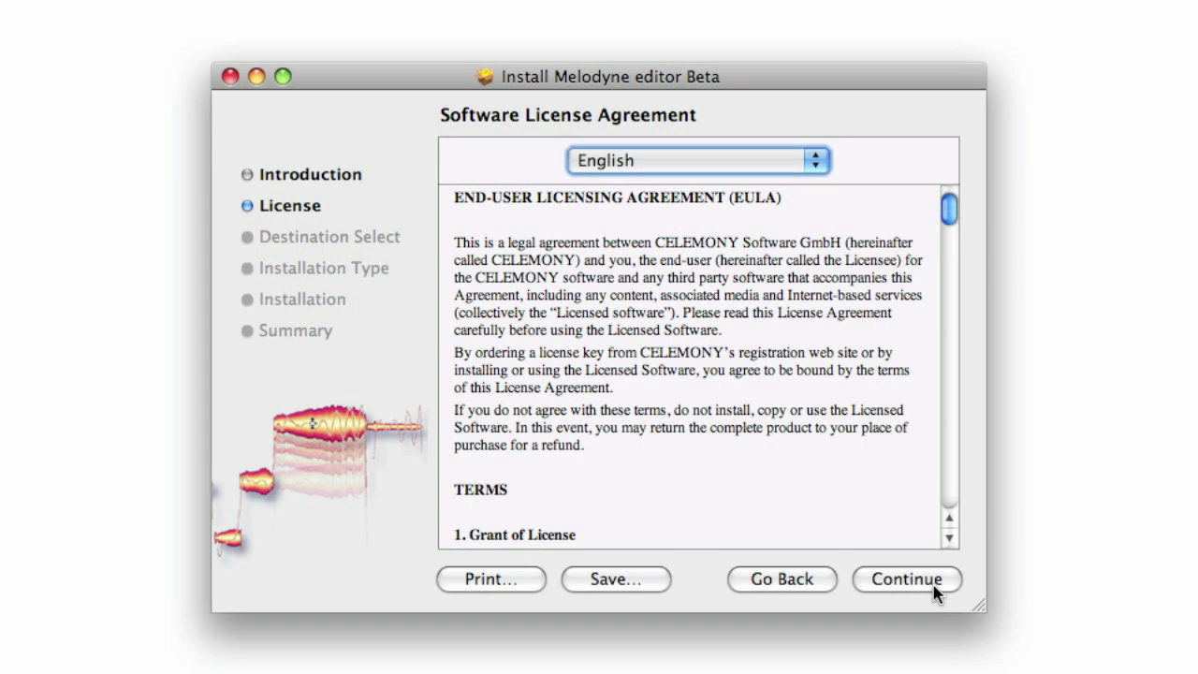
Step: Install Melodyne editor Beta 0.9.1 as a standard installation, then enter the iLok user ID
left_click(934, 588)
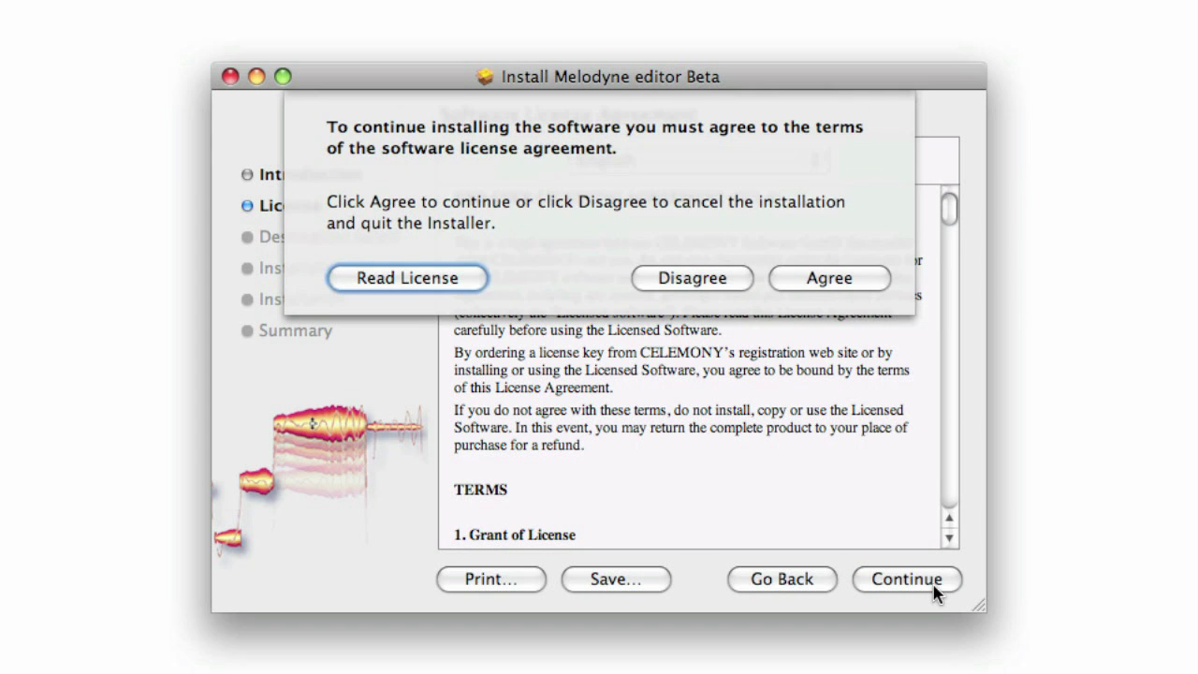
left_click(855, 283)
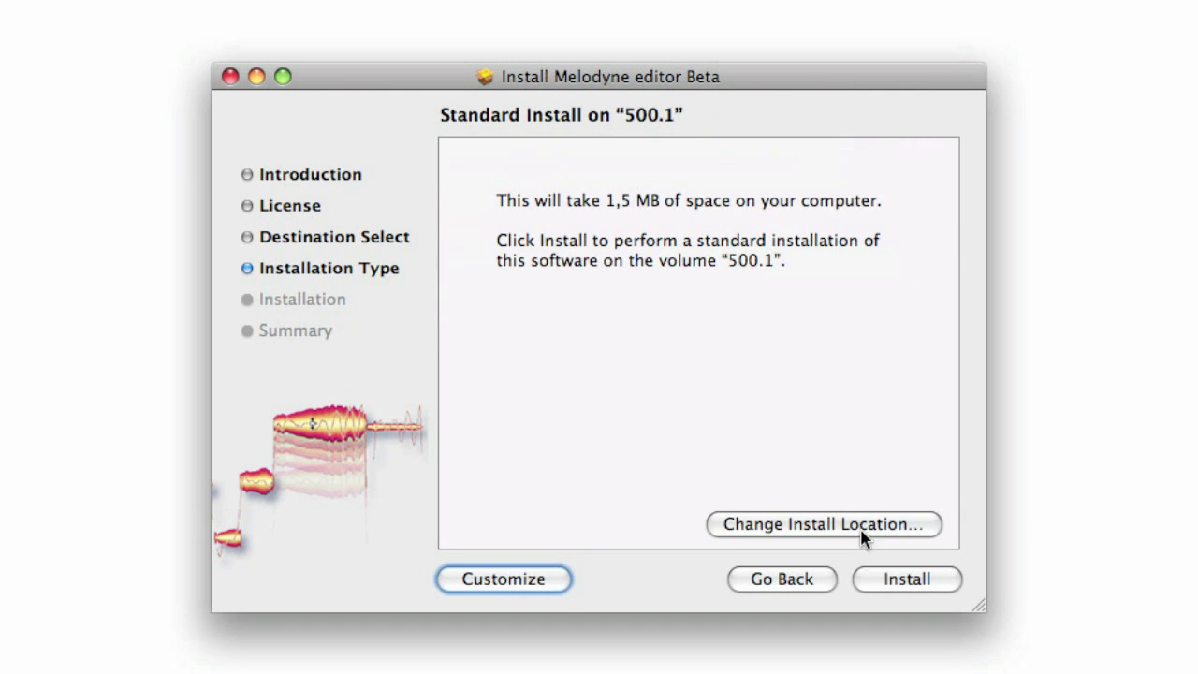
left_click(885, 578)
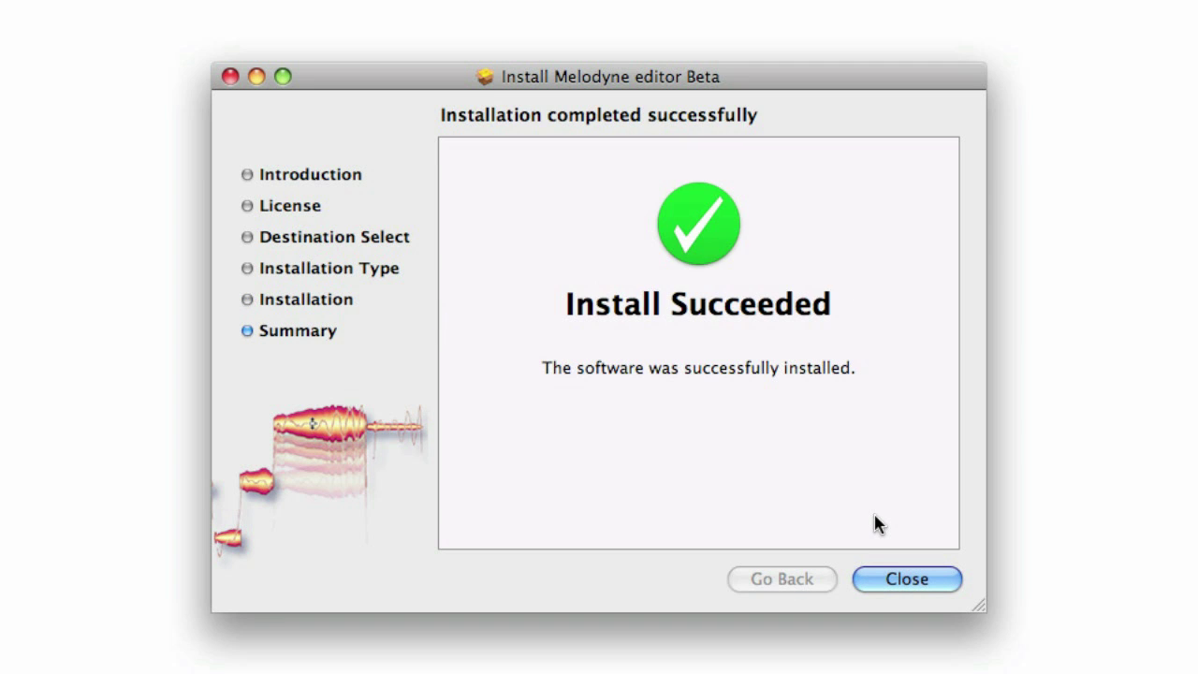
left_click(894, 580)
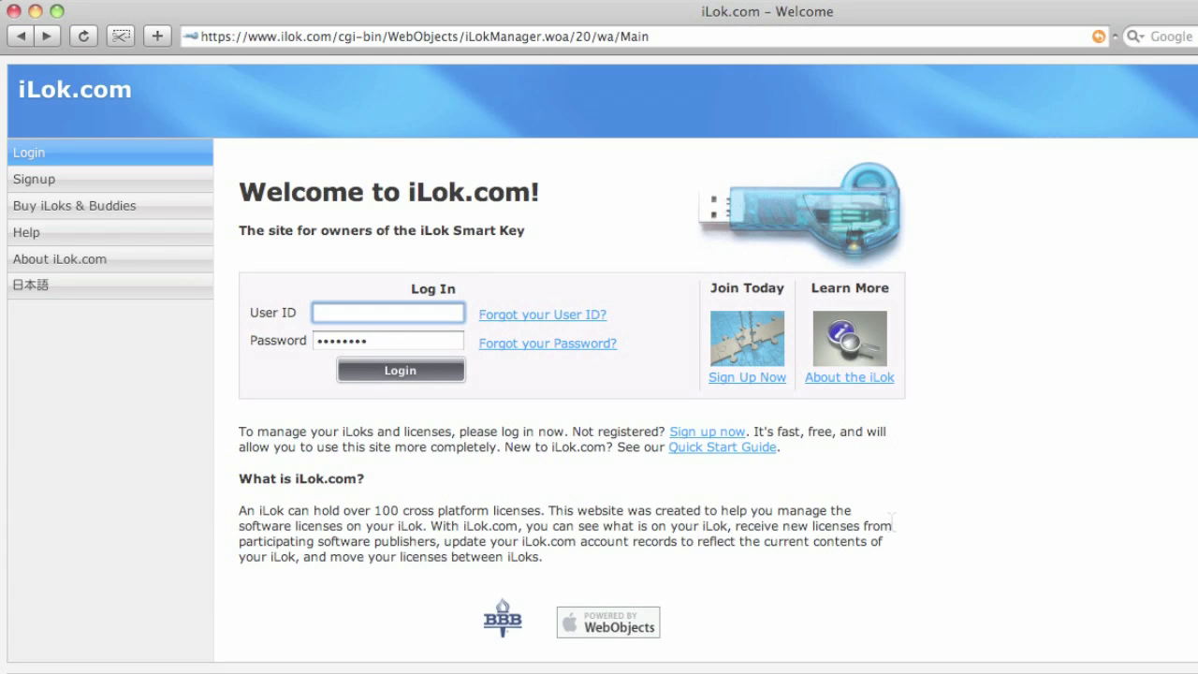
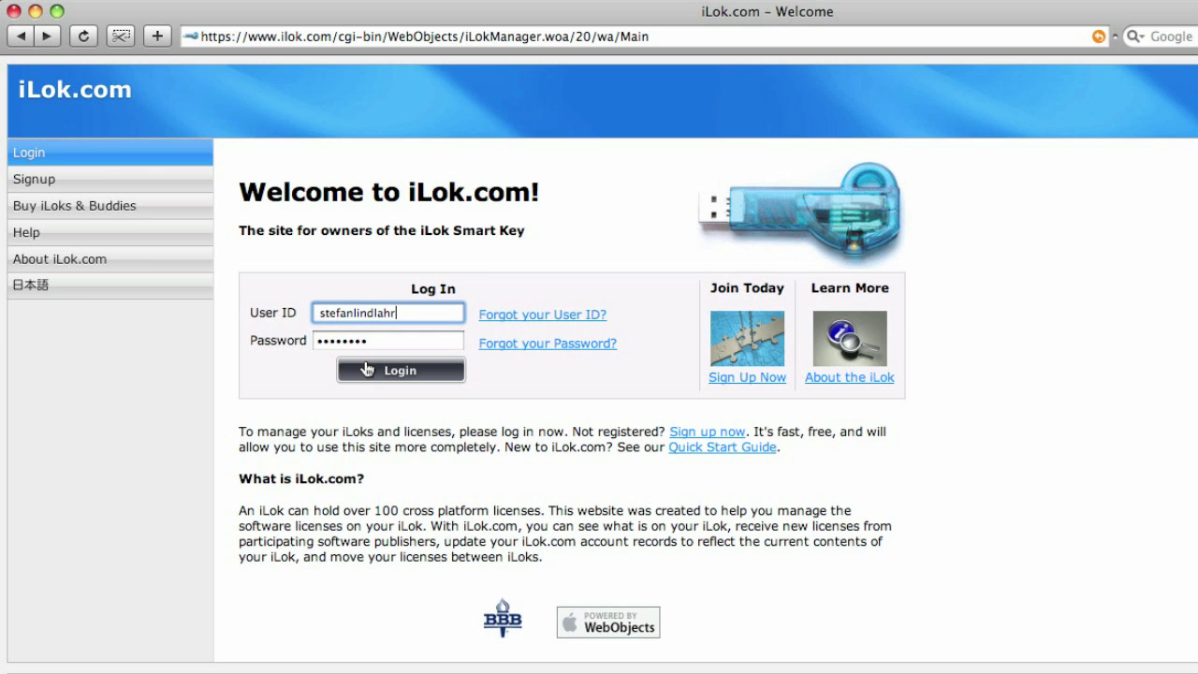
Step: Log in to iLok.com to list the pending Melodyne editor Beta license
left_click(367, 371)
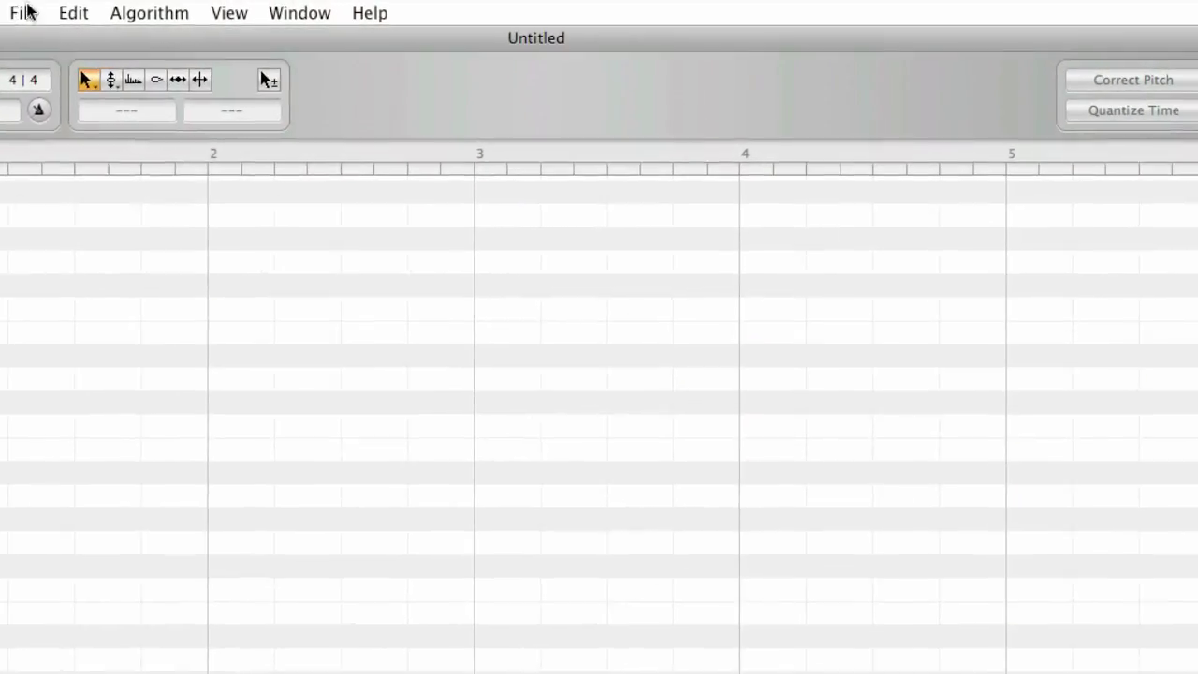
Step: Locate spanish.aif in File > Open, cancel, then drag it from the desktop into the editor
left_click(106, 11)
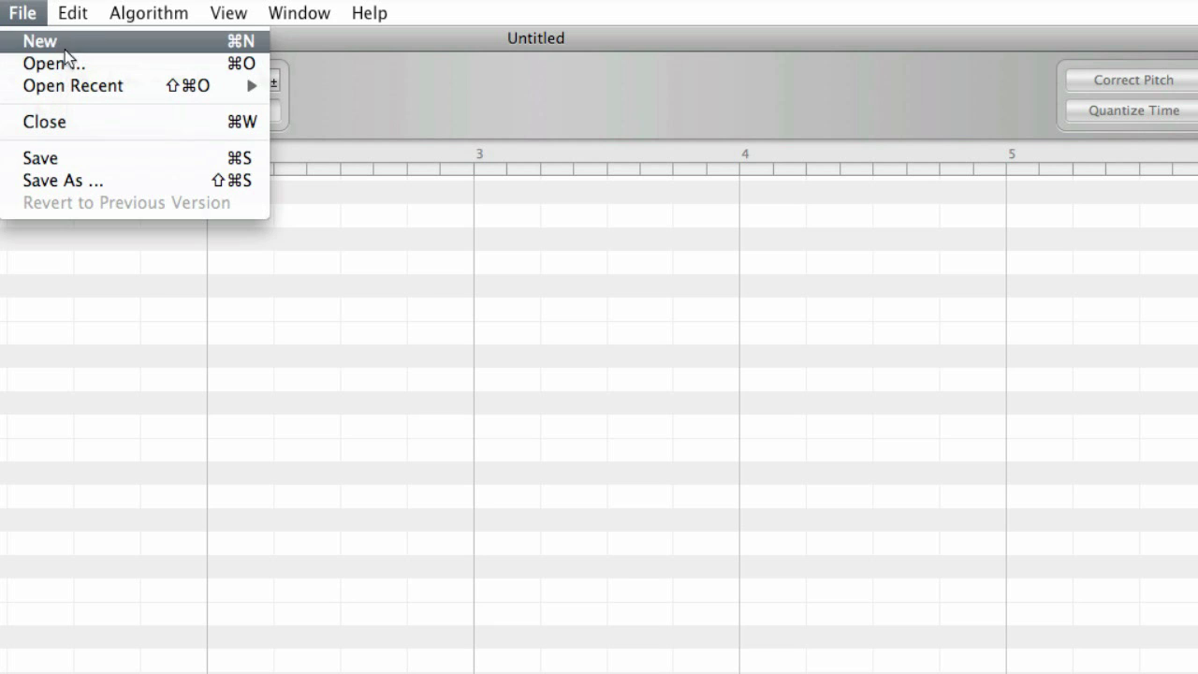
left_click(112, 66)
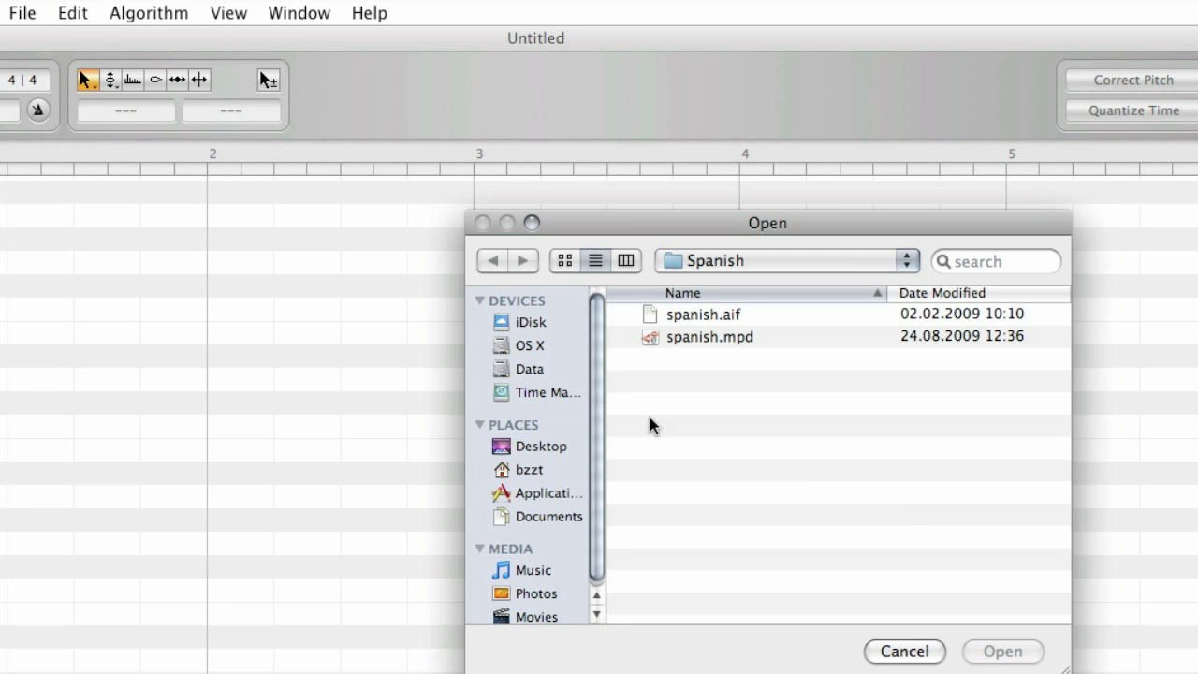
left_click(818, 320)
left_click(889, 653)
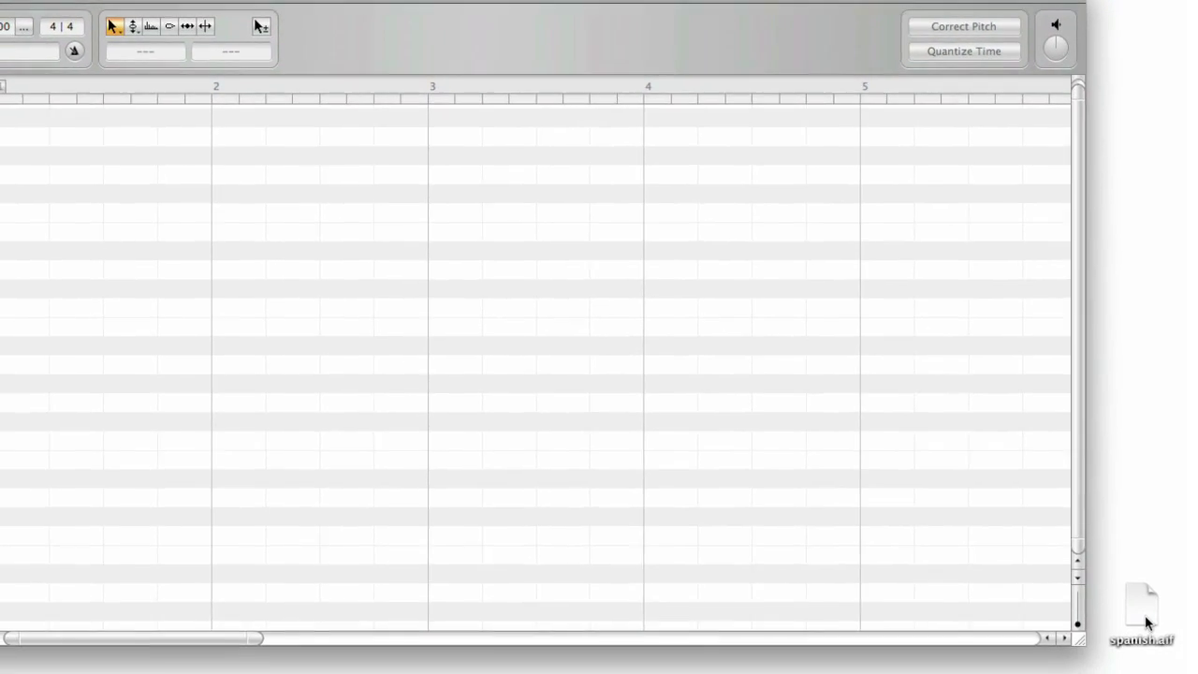
left_click_drag(1148, 622, 36, 371)
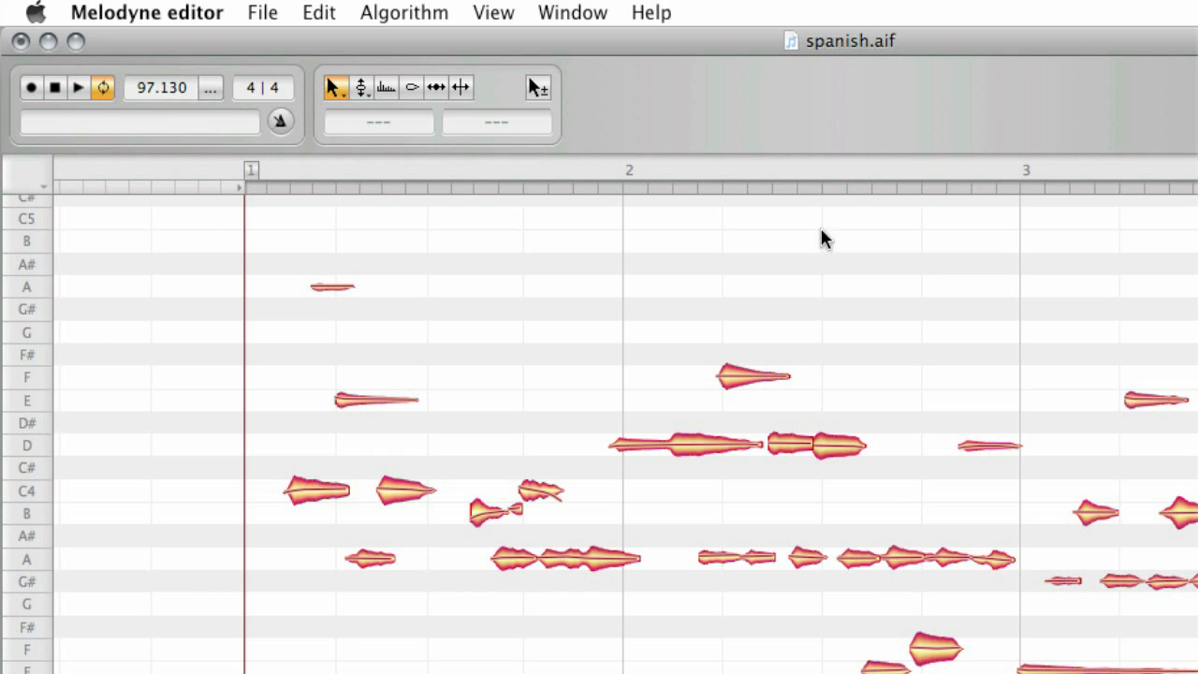
Step: Lower the bar-2 F note to E and save as 'spanish' in Melodyne Project Document format
left_click_drag(735, 383, 733, 398)
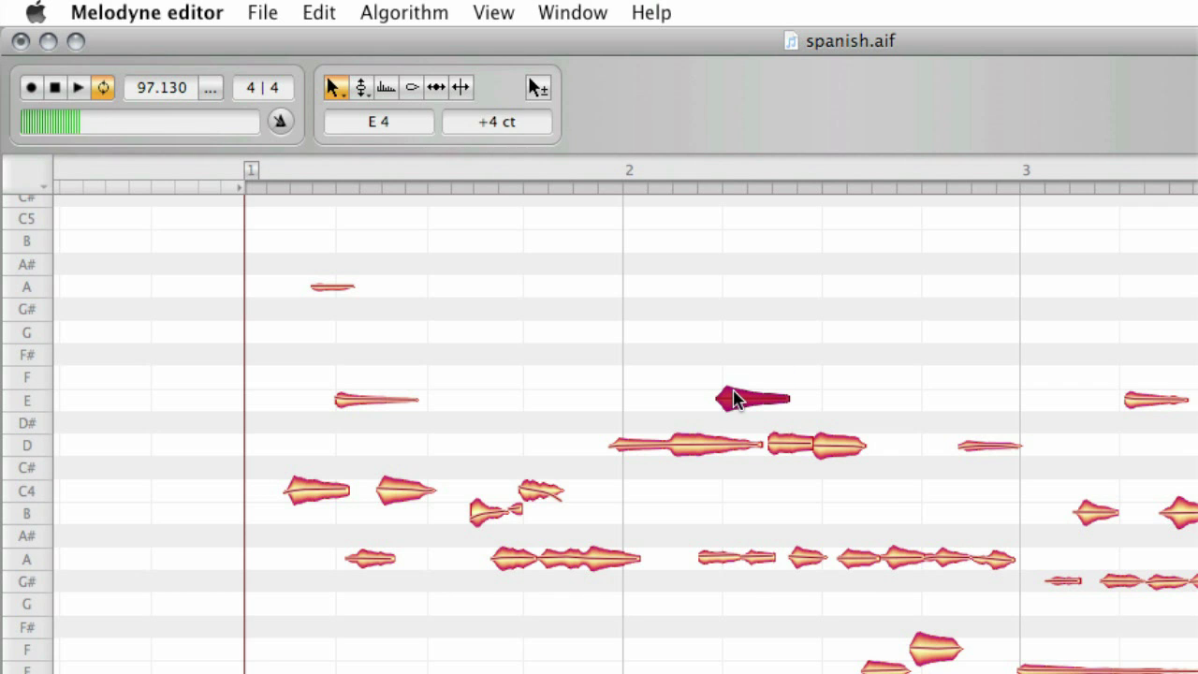
left_click(266, 14)
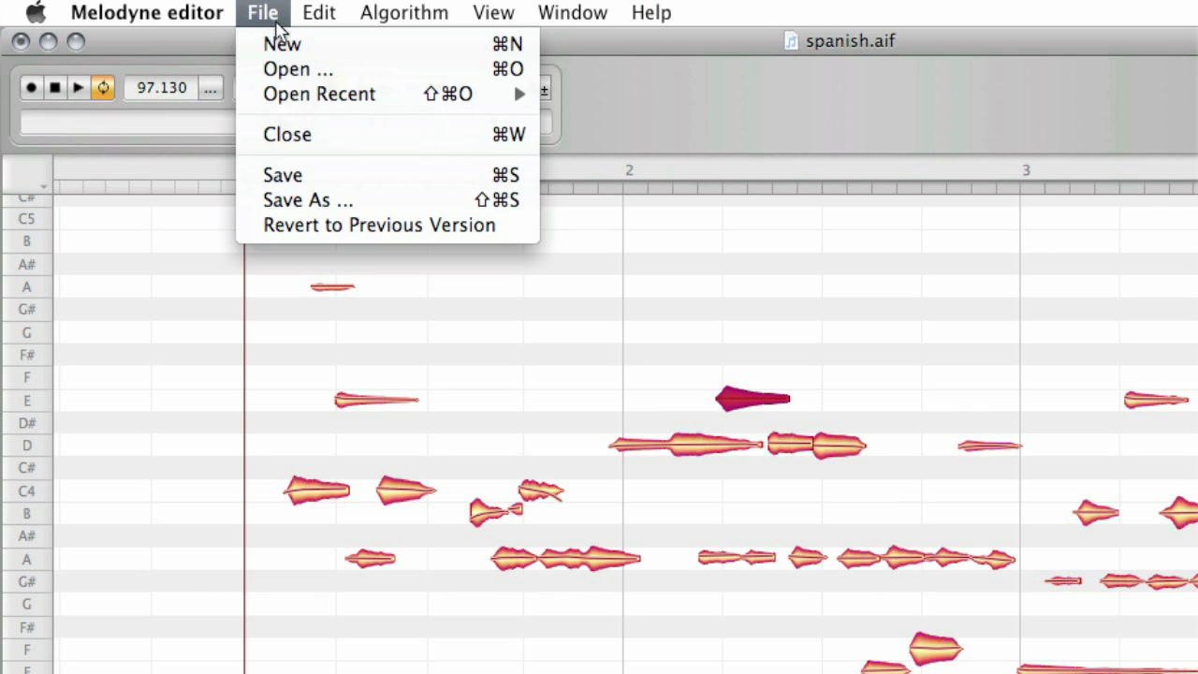
left_click(416, 206)
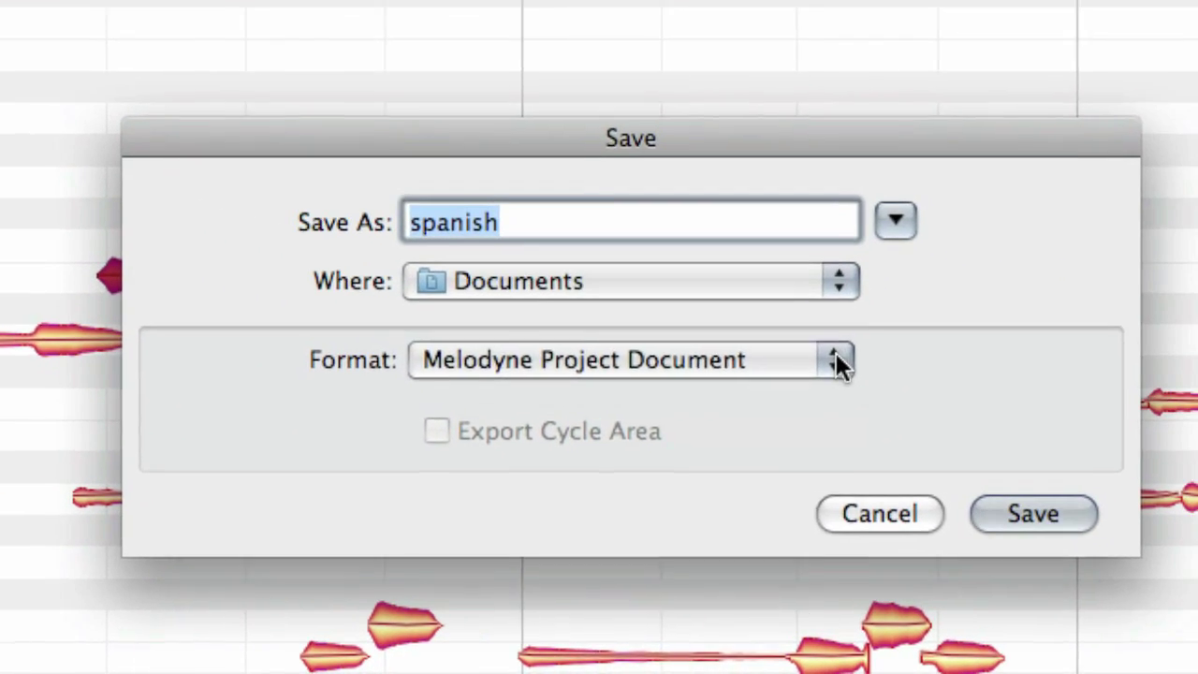
left_click(916, 382)
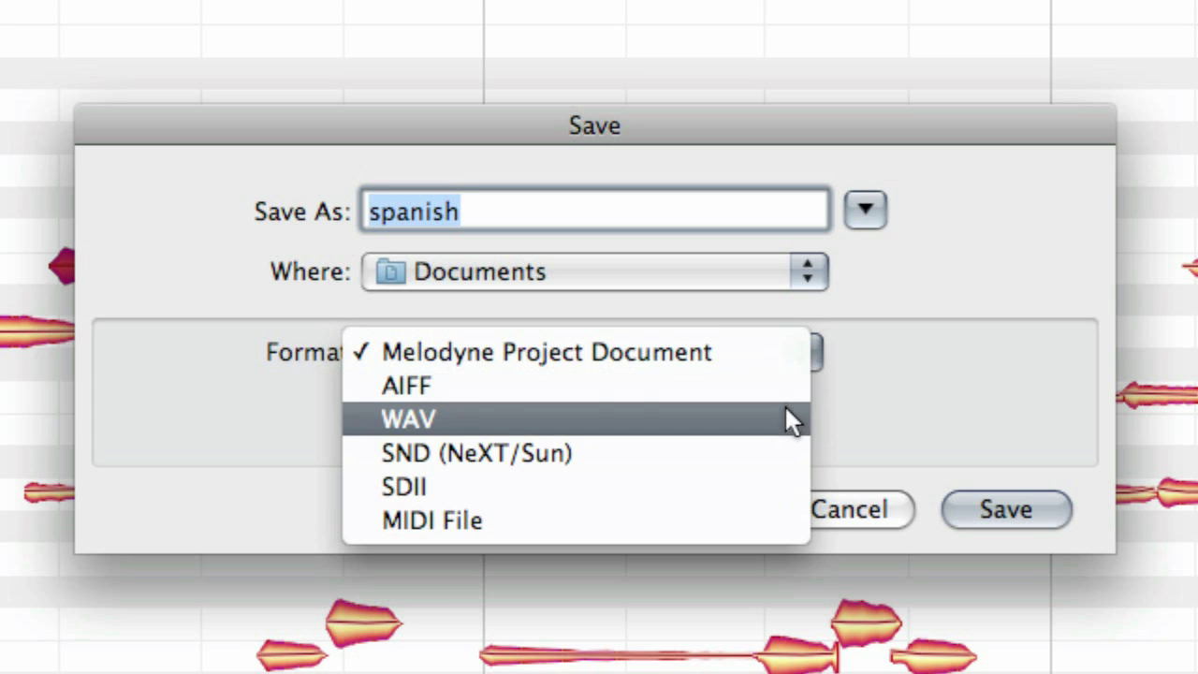
left_click(788, 352)
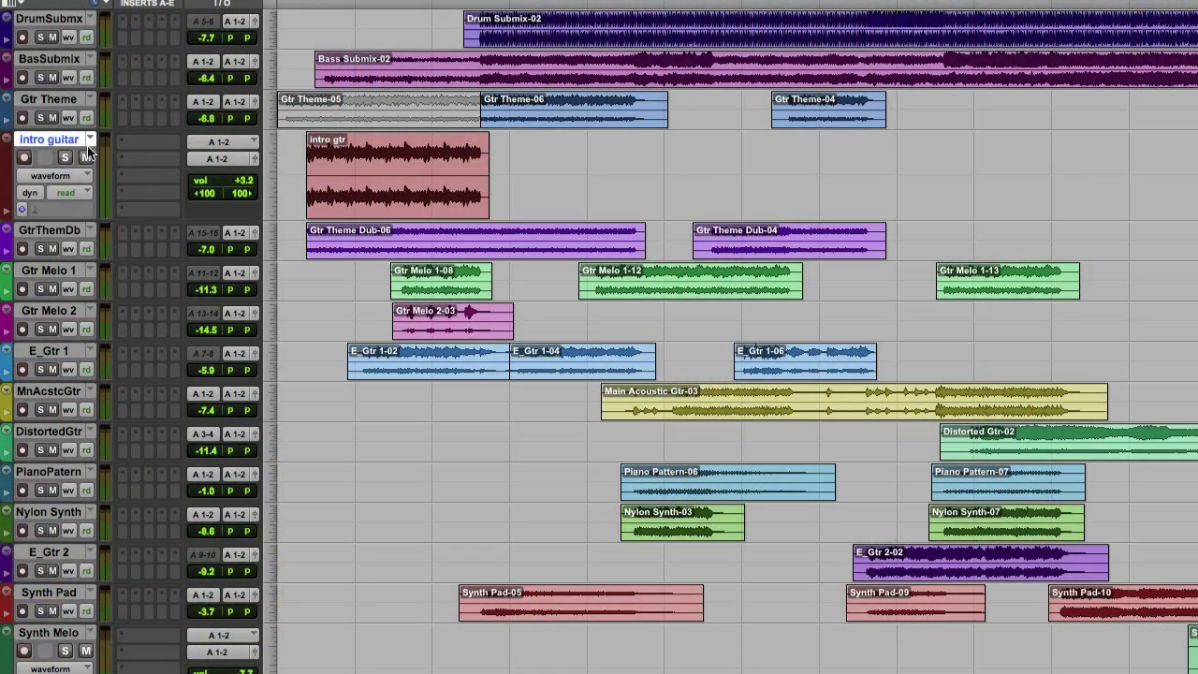
Step: Insert Melodyne editor (stereo) from multichannel plug-in > Other on the Intro guitar track
left_click(123, 143)
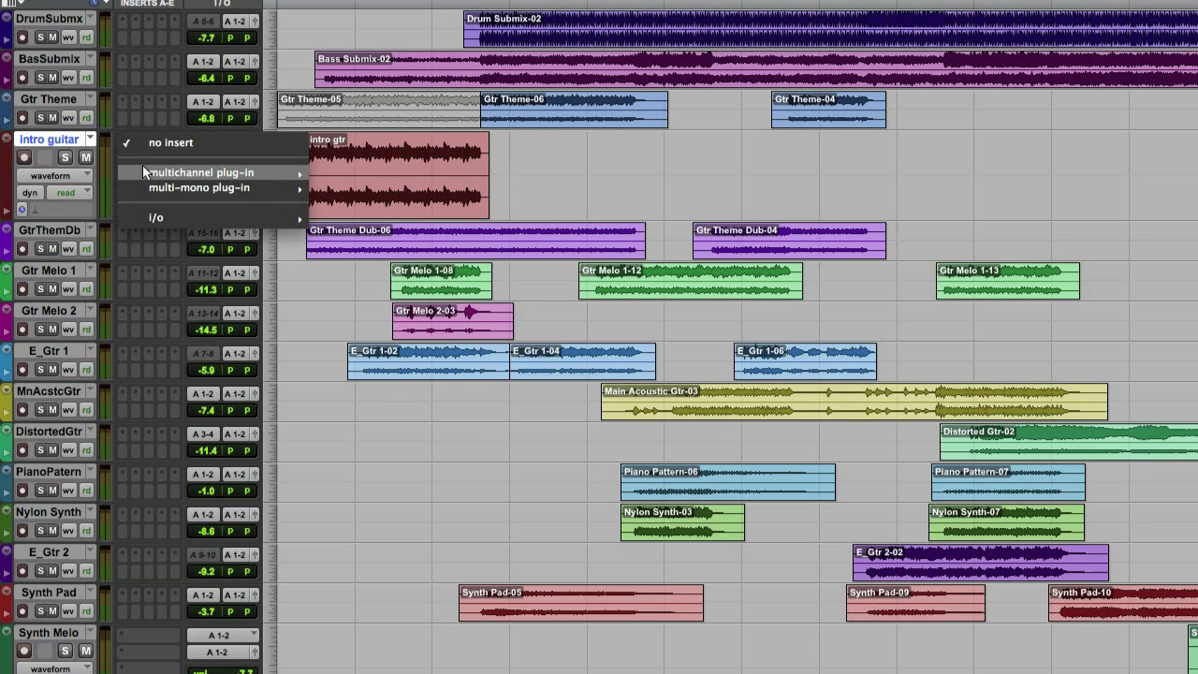
mouse_move(281, 173)
mouse_move(393, 321)
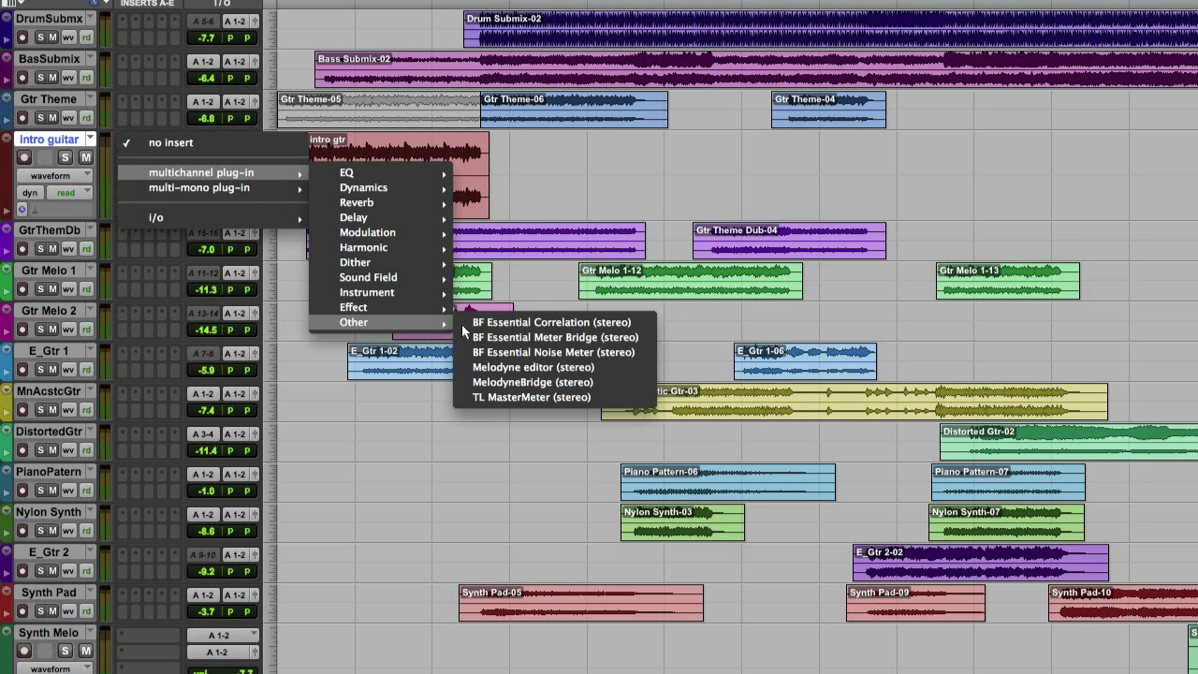
left_click(593, 370)
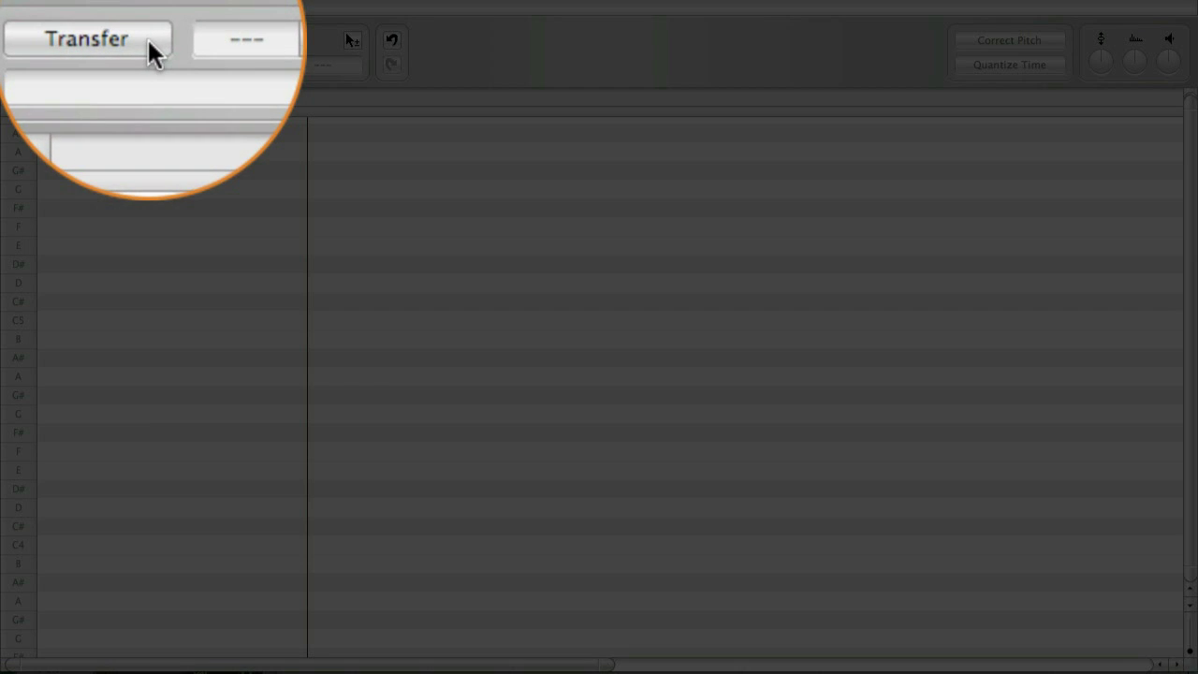
Step: Arm Transfer and play the Intro guitar track through to capture its audio into Melodyne
left_click(82, 41)
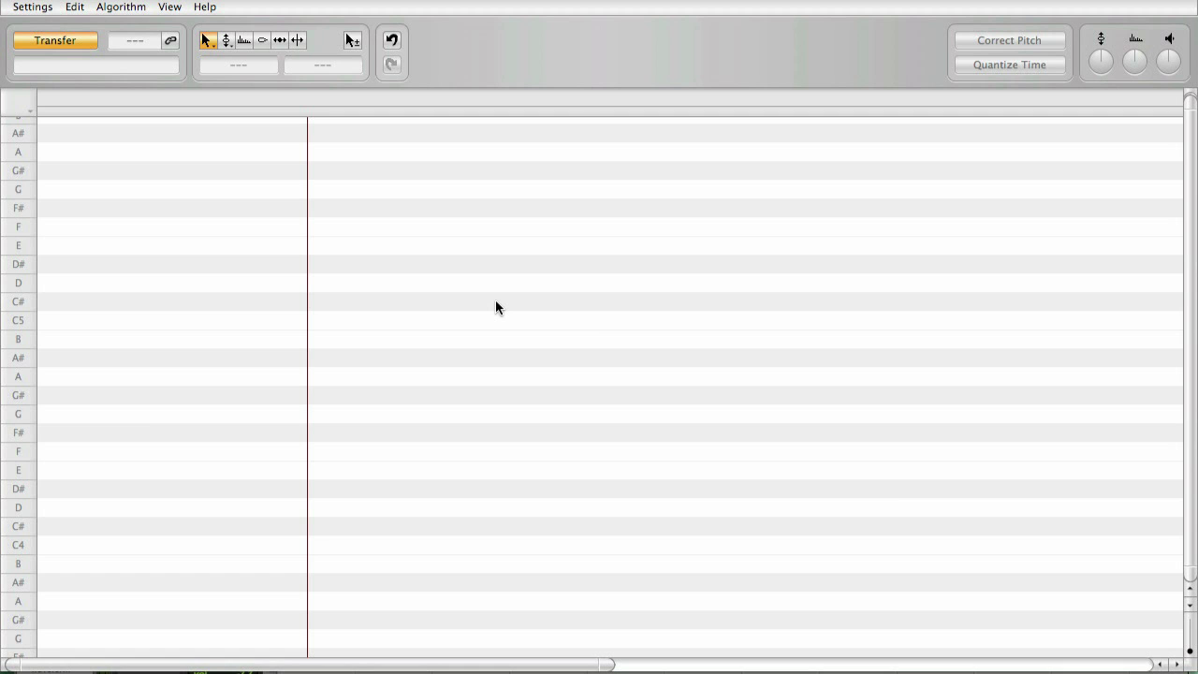
key("space")
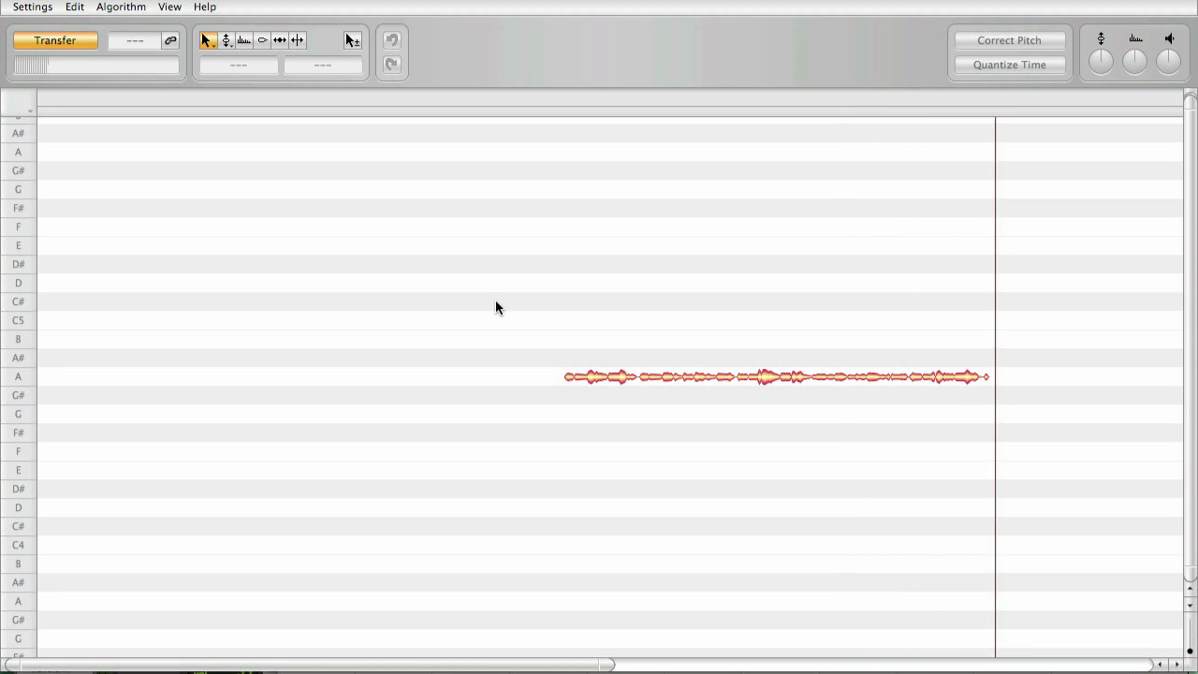
key("space")
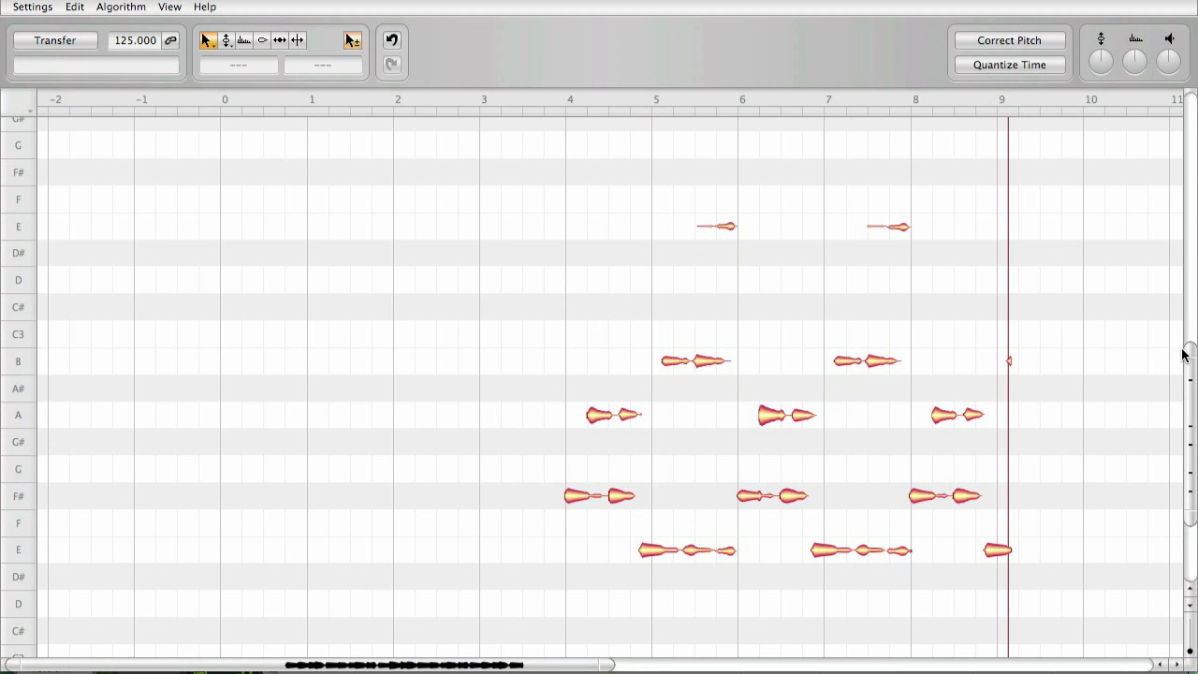
Step: Zoom in on the pitch and time axes to enlarge the guitar note blobs
left_click_drag(1188, 348, 1176, 423)
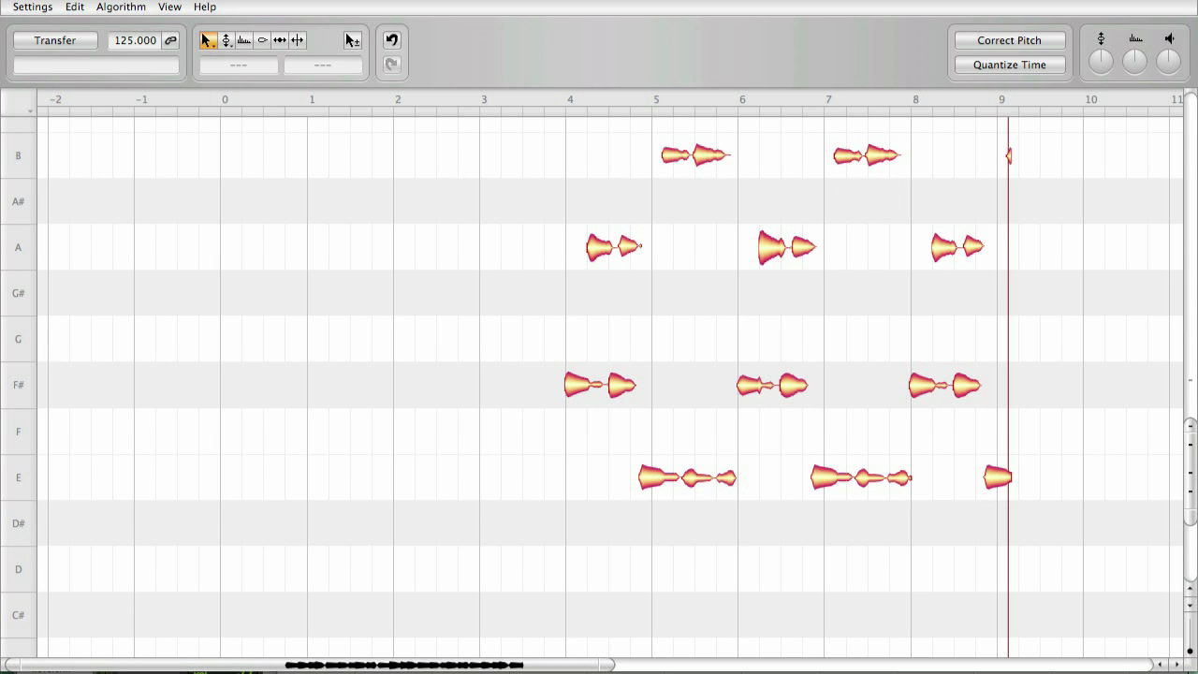
left_click_drag(399, 665, 400, 665)
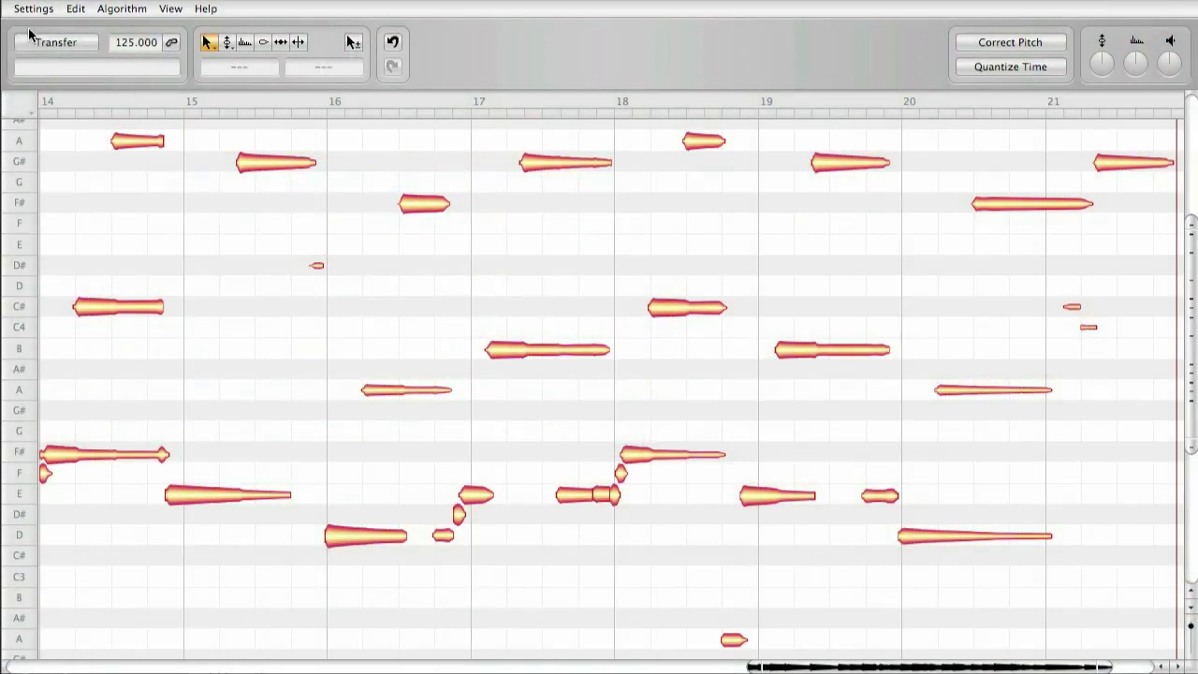
left_click(38, 13)
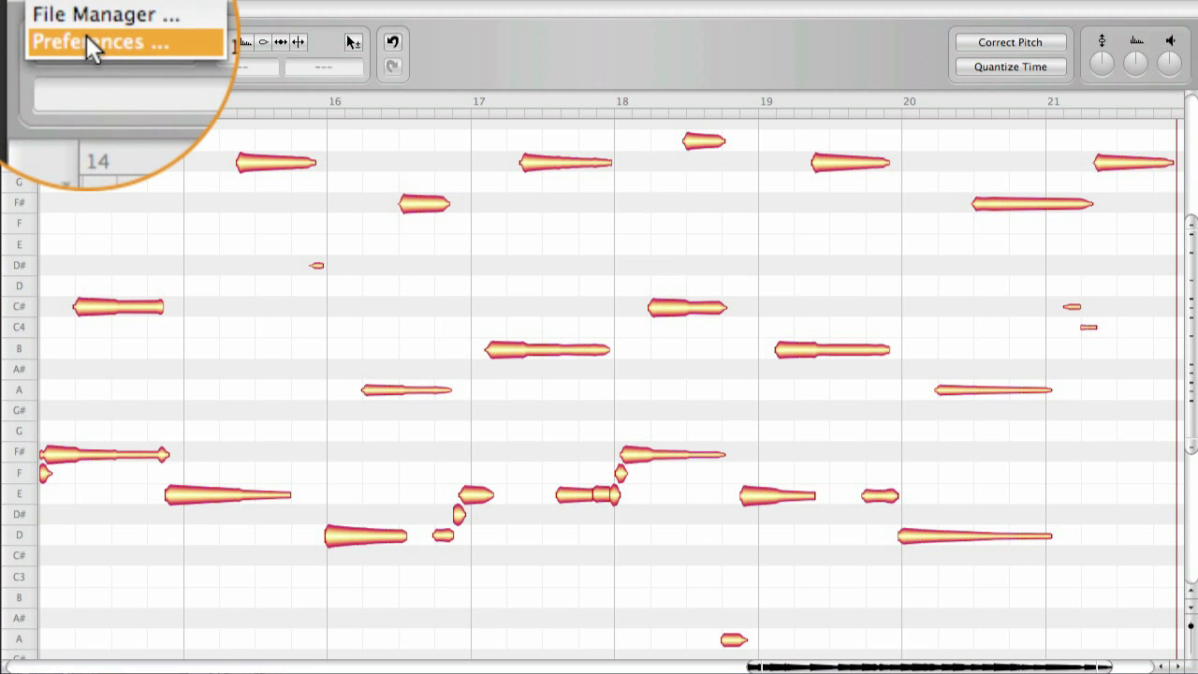
left_click(82, 39)
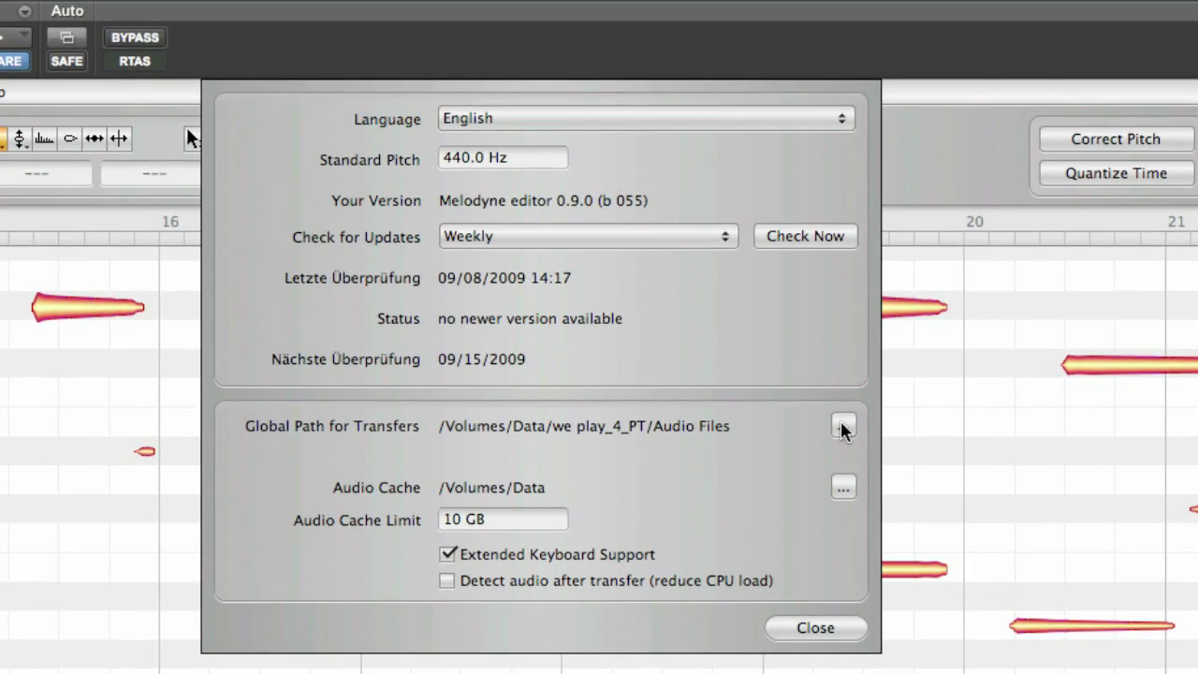
left_click(843, 427)
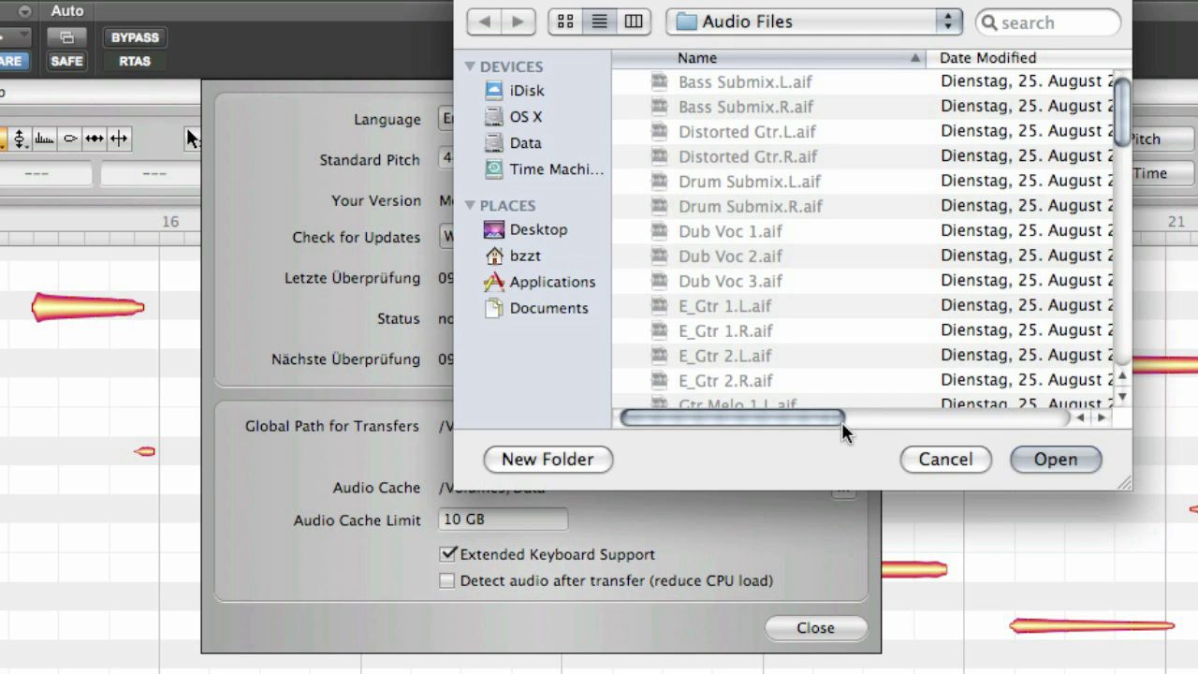
left_click(946, 460)
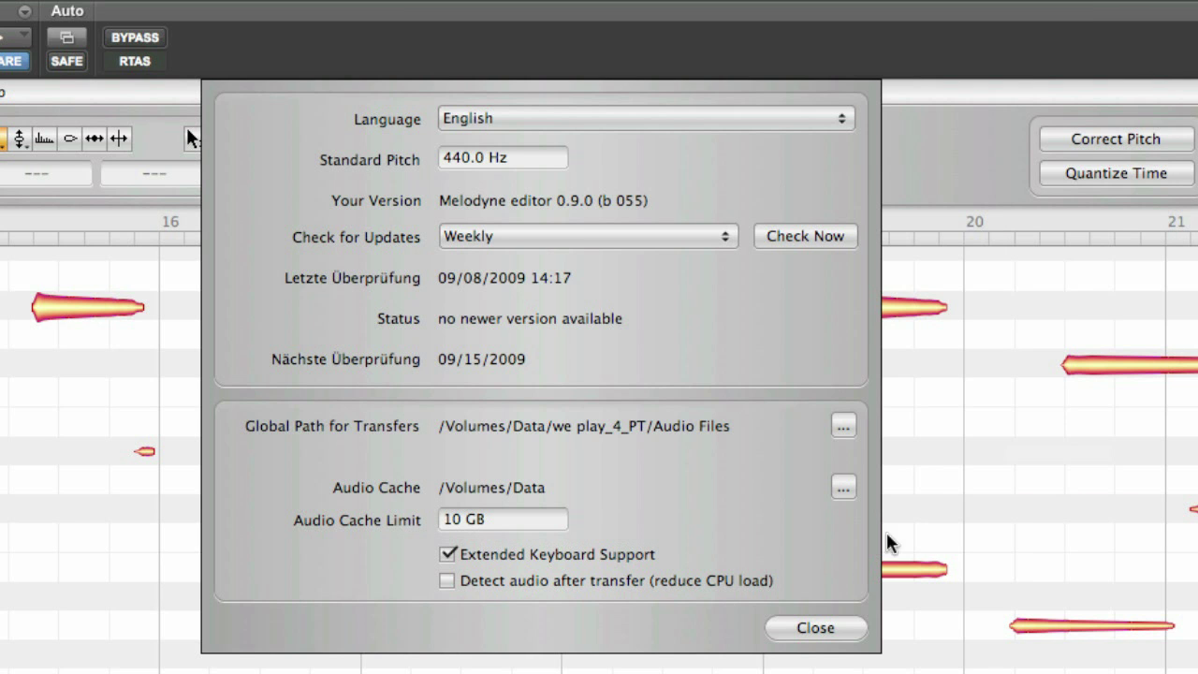
left_click(824, 633)
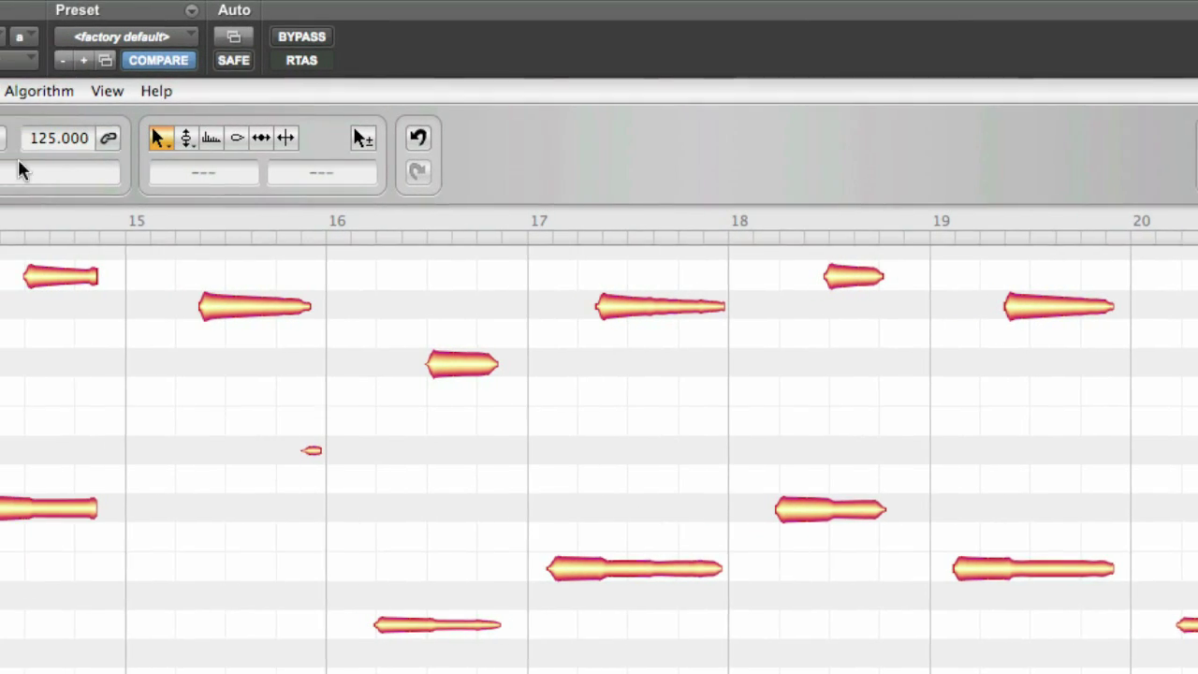
Step: Open Settings > File Manager and browse the Project Path to Data > we play_4_PT > Audio Files
left_click(82, 101)
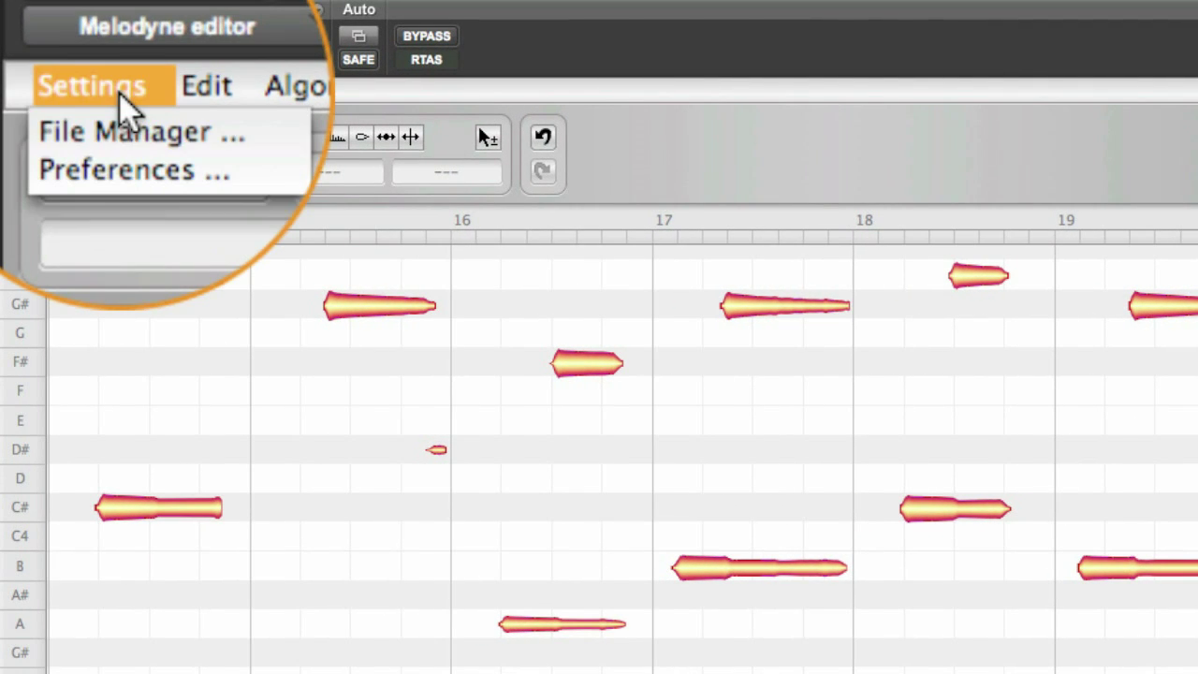
left_click(103, 114)
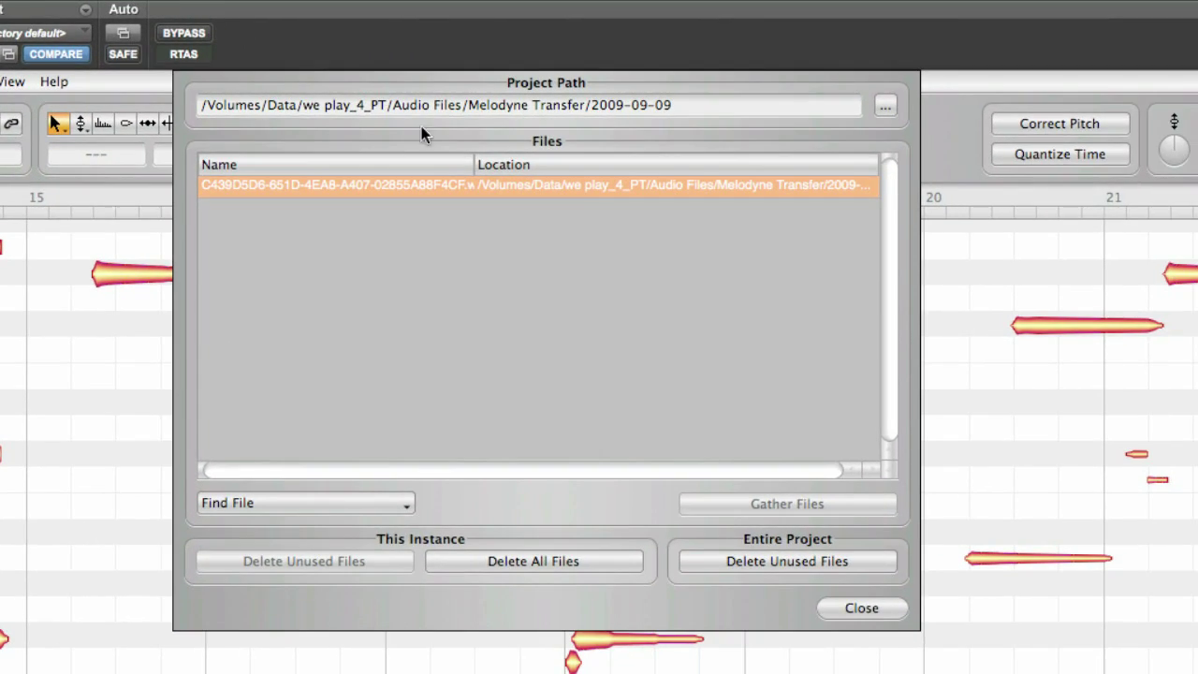
left_click(885, 109)
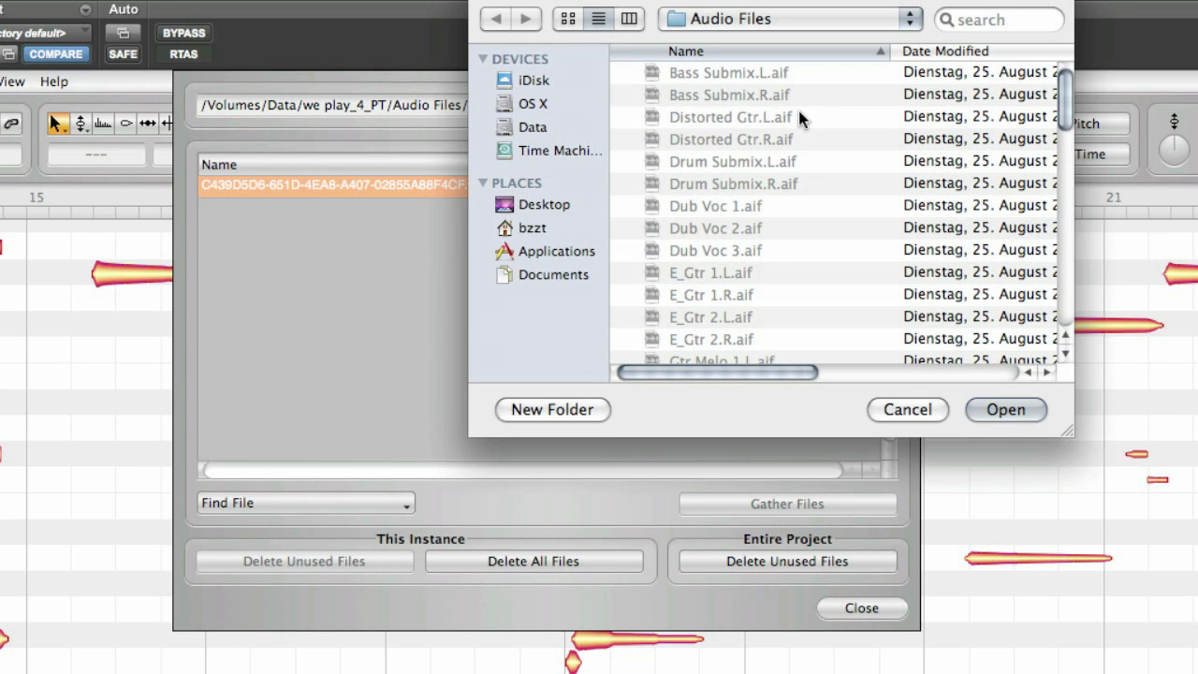
left_click(550, 131)
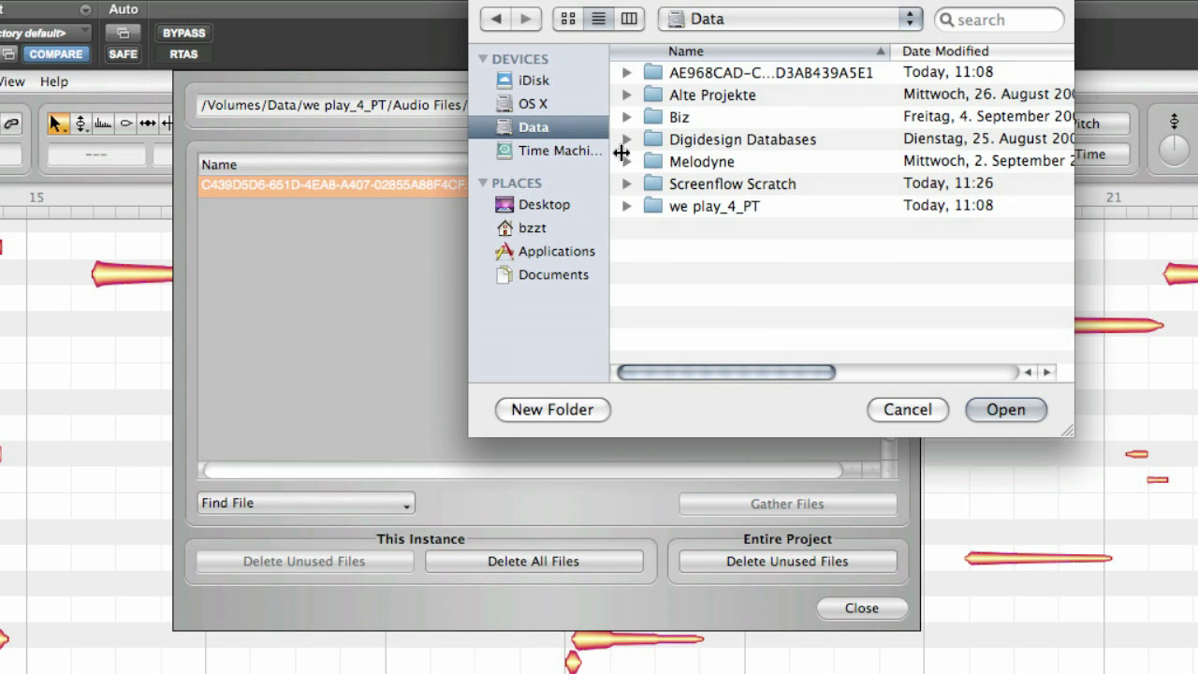
double_click(677, 205)
double_click(690, 75)
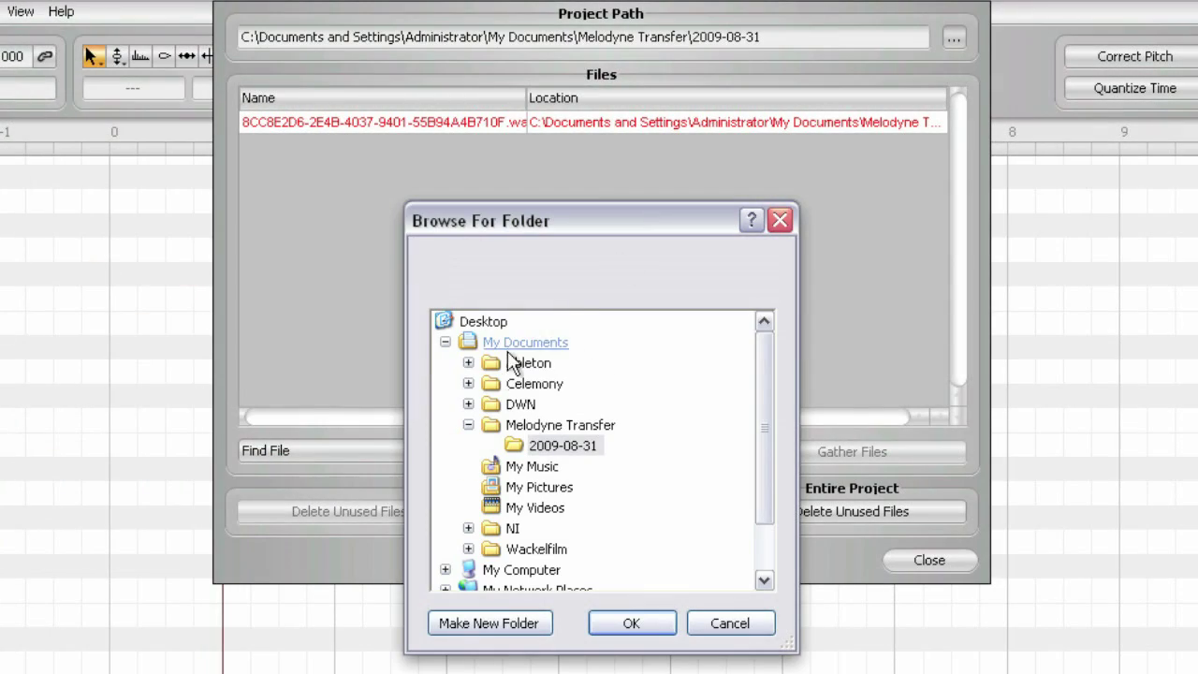
Step: Collapse the My Documents folder tree in the Browse For Folder dialog
left_click(446, 343)
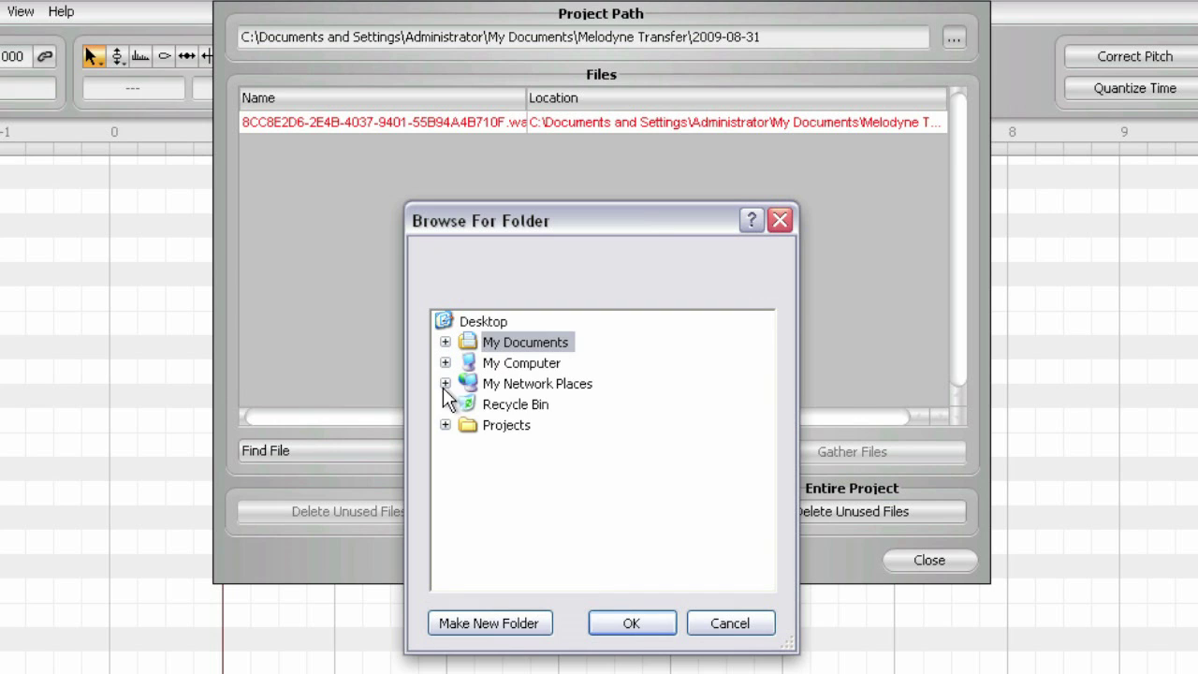